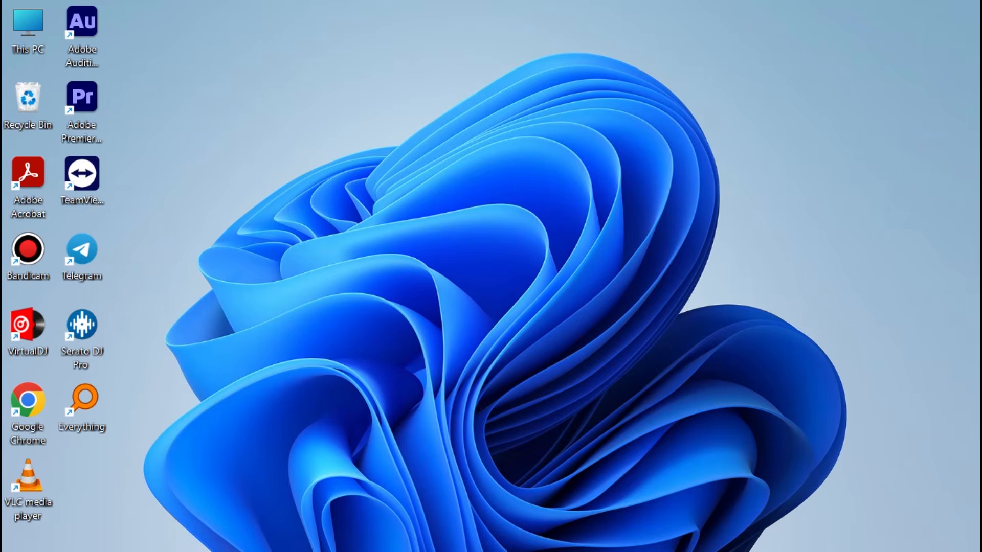
# - Bring up VirtualDJ, minimize it again and move the DJ STEVE 2026 MAPPINGS.xml file to the middle of the desktop
pyautogui.click(653, 535)
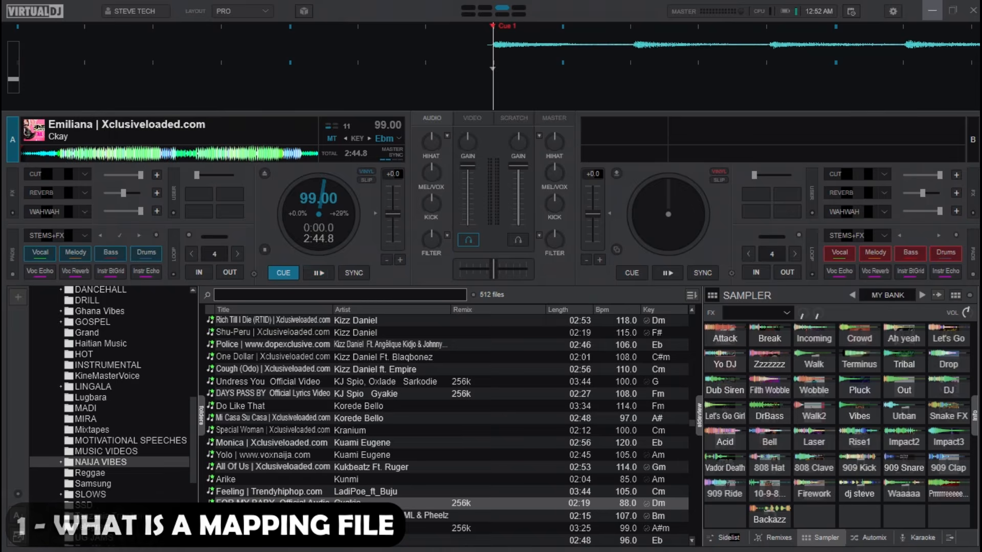
pyautogui.click(932, 11)
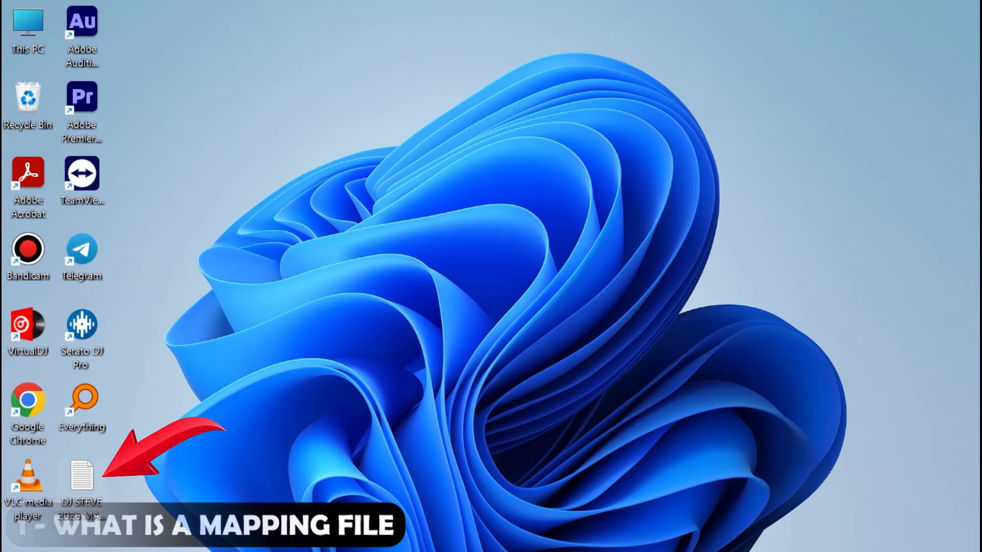
pyautogui.moveTo(426, 228); pyautogui.dragTo(459, 249)
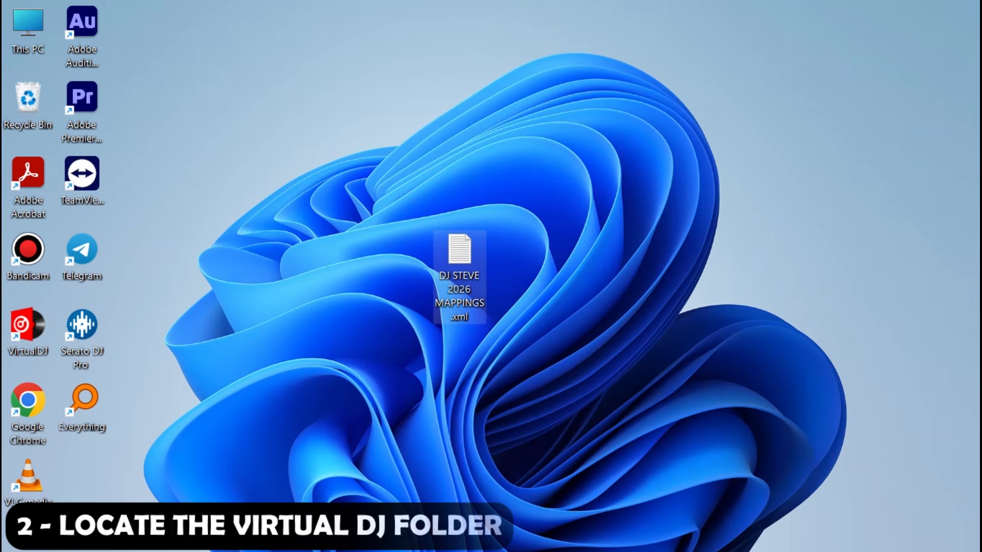
# - Switch to File Explorer and open the user's profile folder inside Users on Local Disk (C:)
pyautogui.press('super+e')
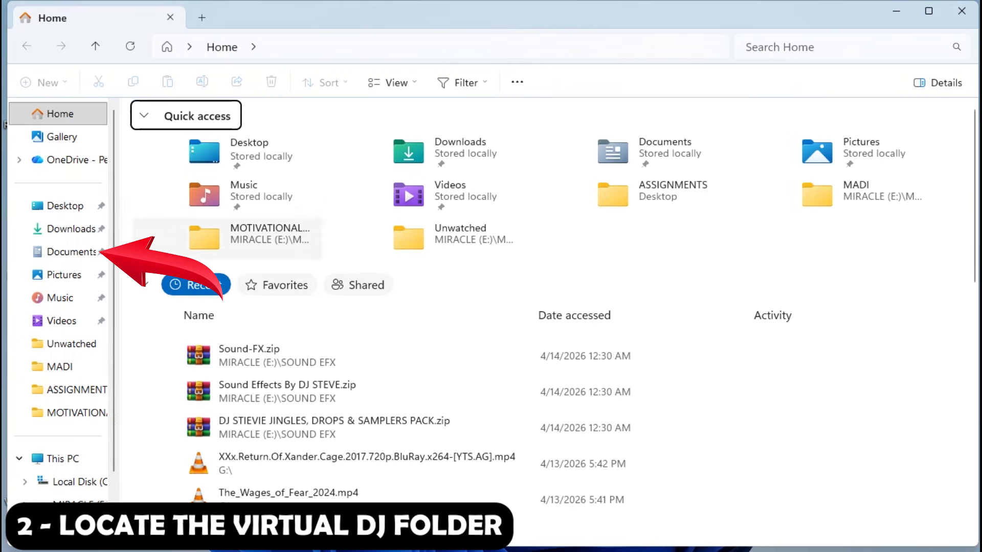
pyautogui.click(71, 252)
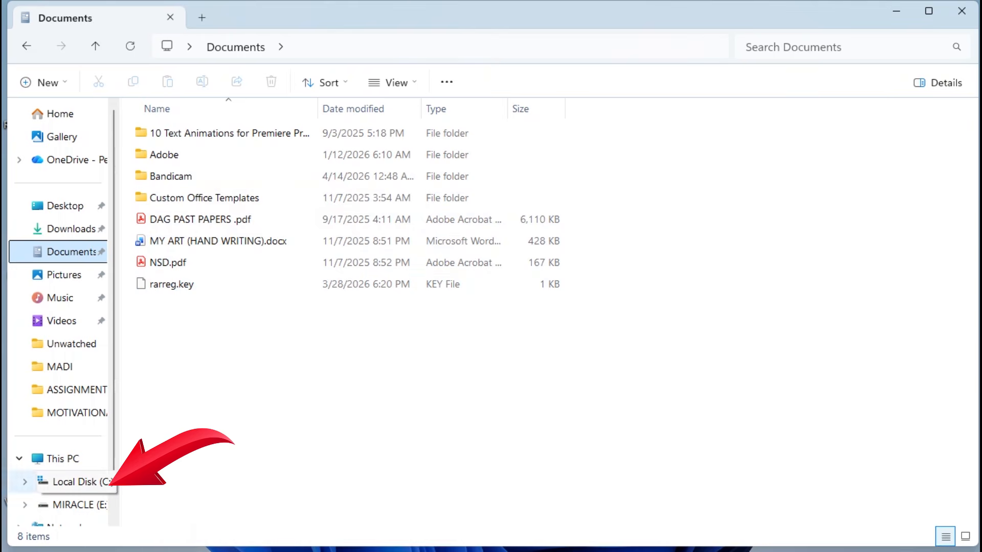
pyautogui.click(77, 481)
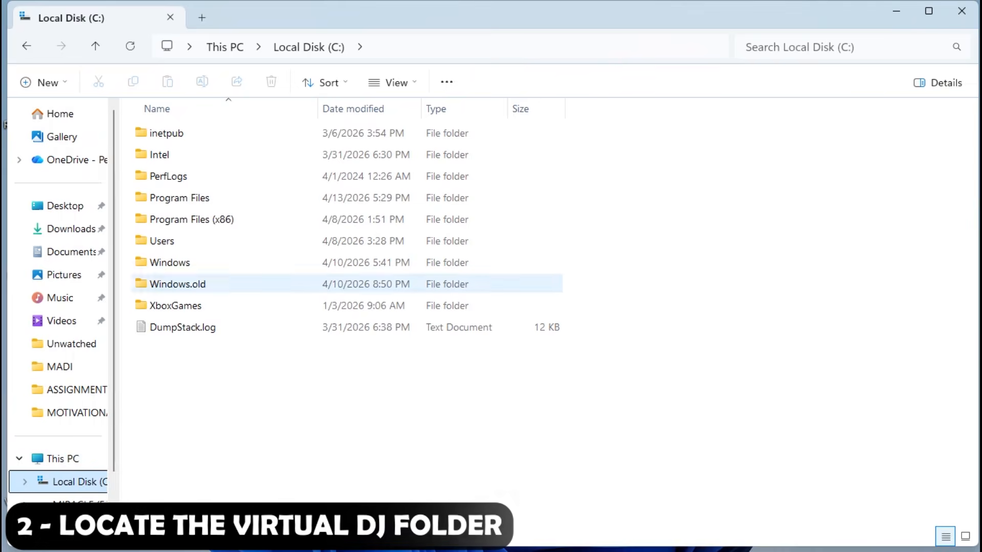
pyautogui.click(169, 240)
pyautogui.doubleClick(169, 241)
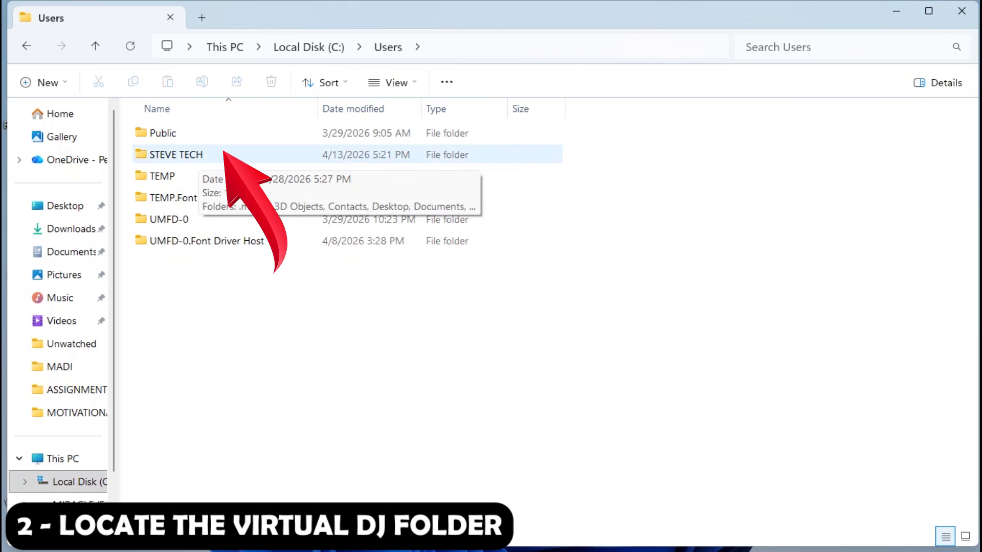
pyautogui.doubleClick(176, 154)
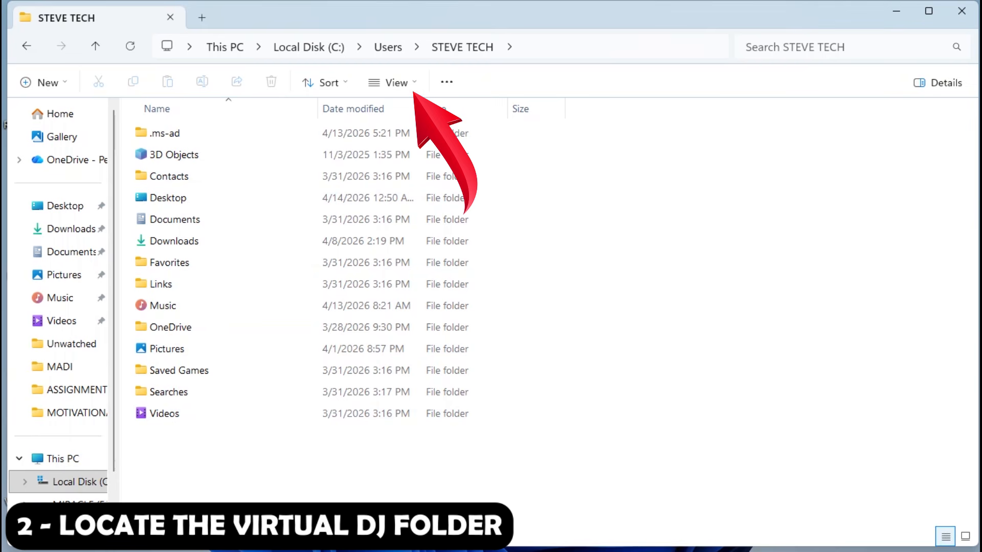
# - Make hidden items visible in the user's profile folder
pyautogui.click(392, 83)
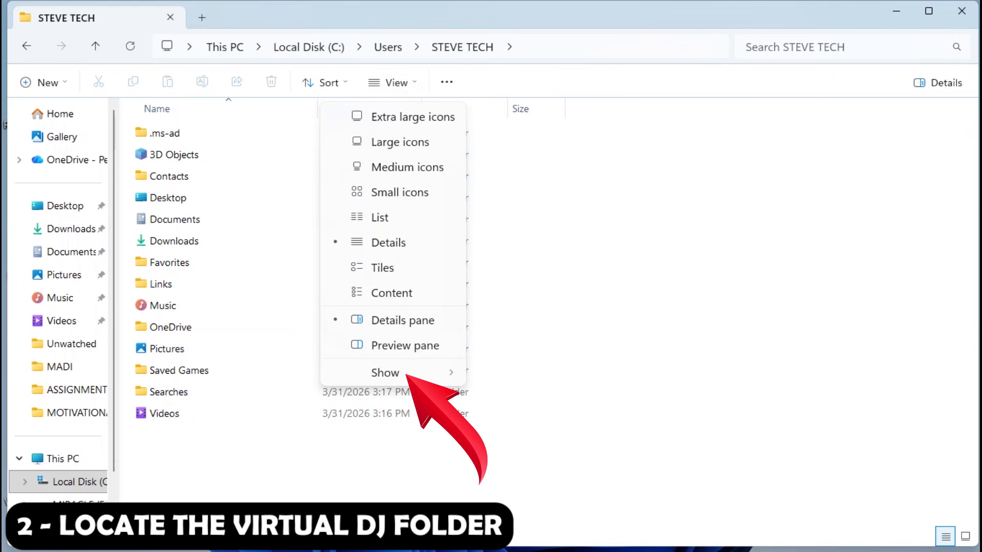
pyautogui.moveTo(392, 372)
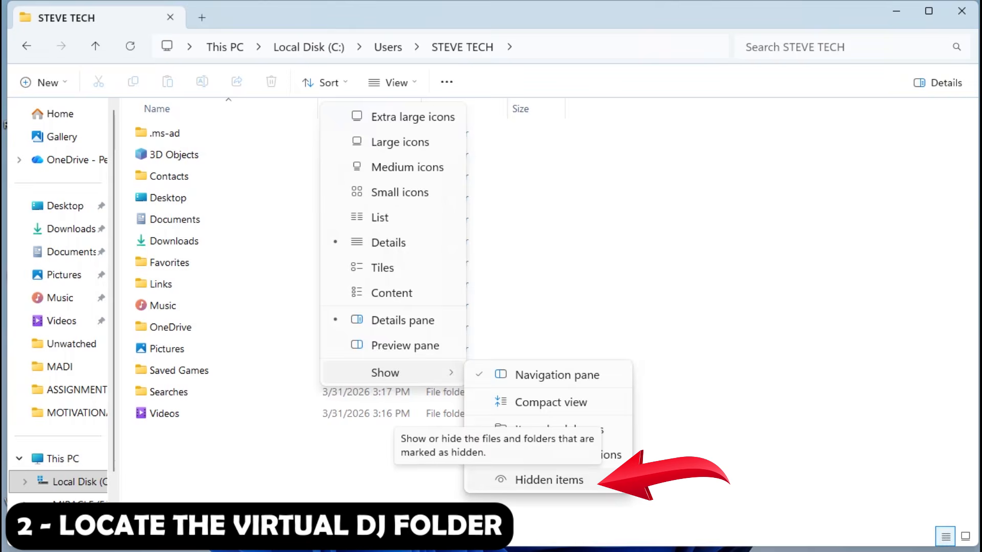
pyautogui.click(549, 480)
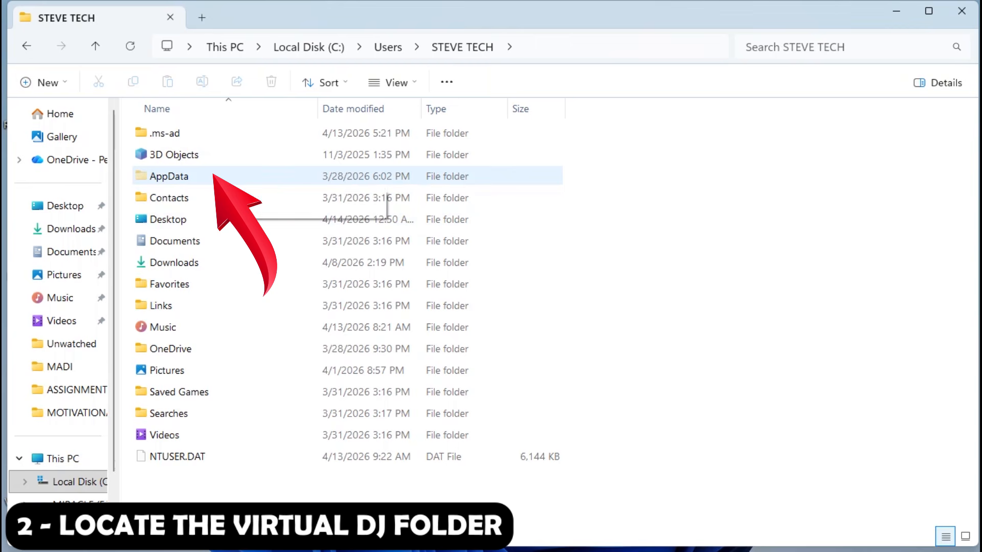
# - Open the Mappers folder located under AppData, Local, VirtualDJ
pyautogui.doubleClick(225, 176)
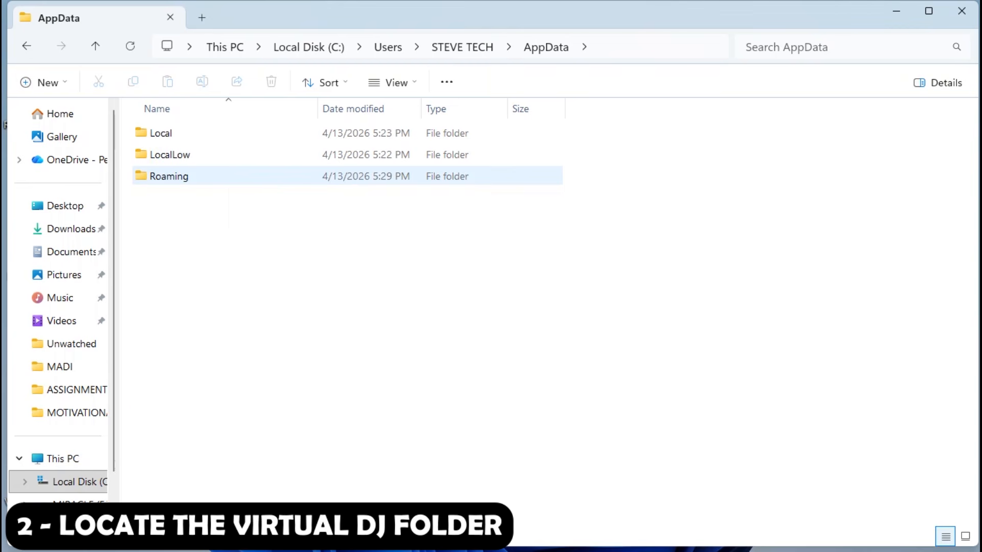
pyautogui.click(225, 132)
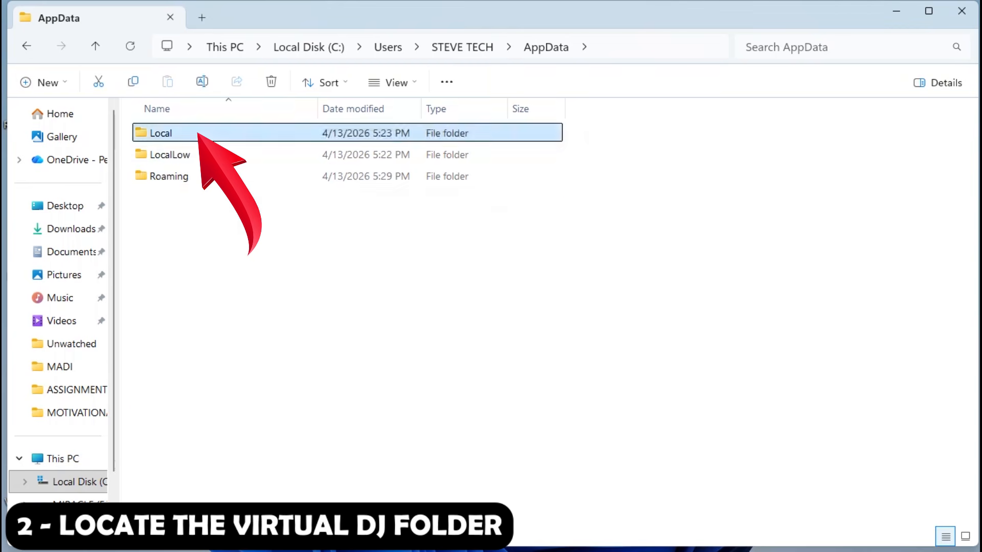
pyautogui.doubleClick(225, 133)
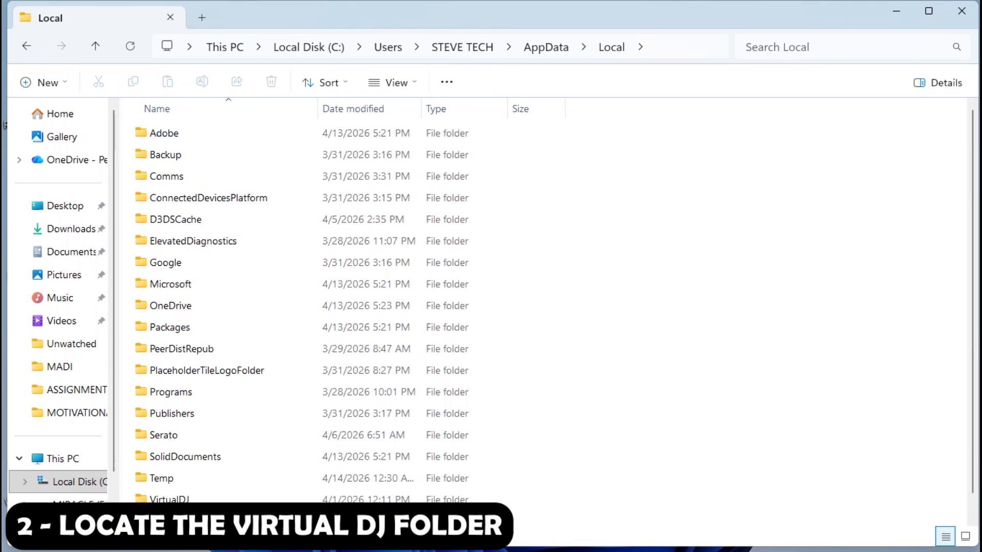
pyautogui.scroll(-1, 307, 282)
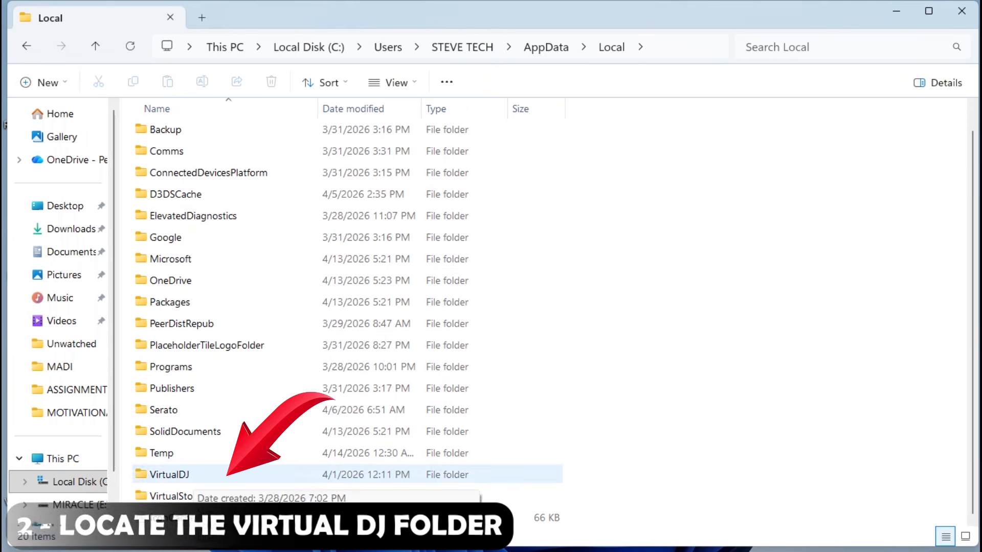
pyautogui.doubleClick(186, 476)
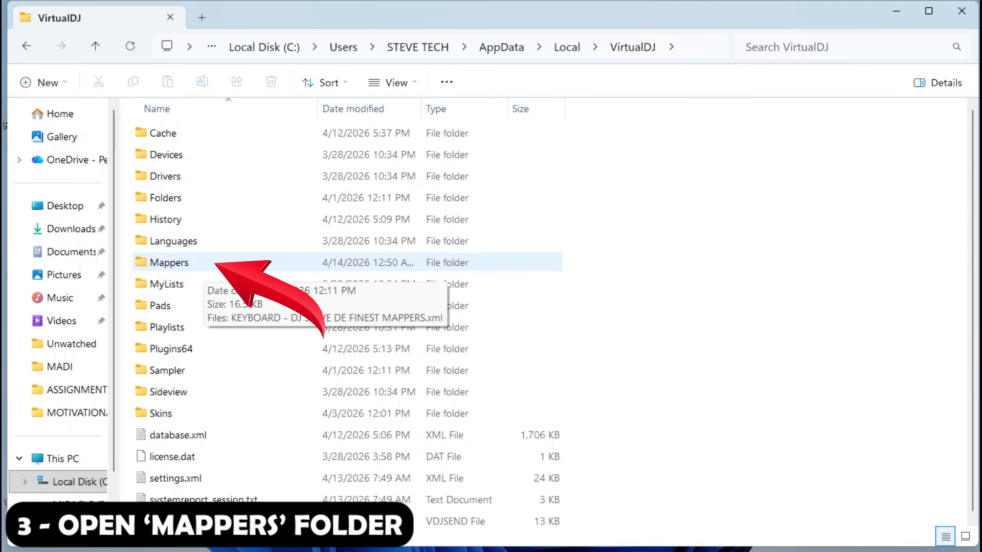
pyautogui.doubleClick(194, 264)
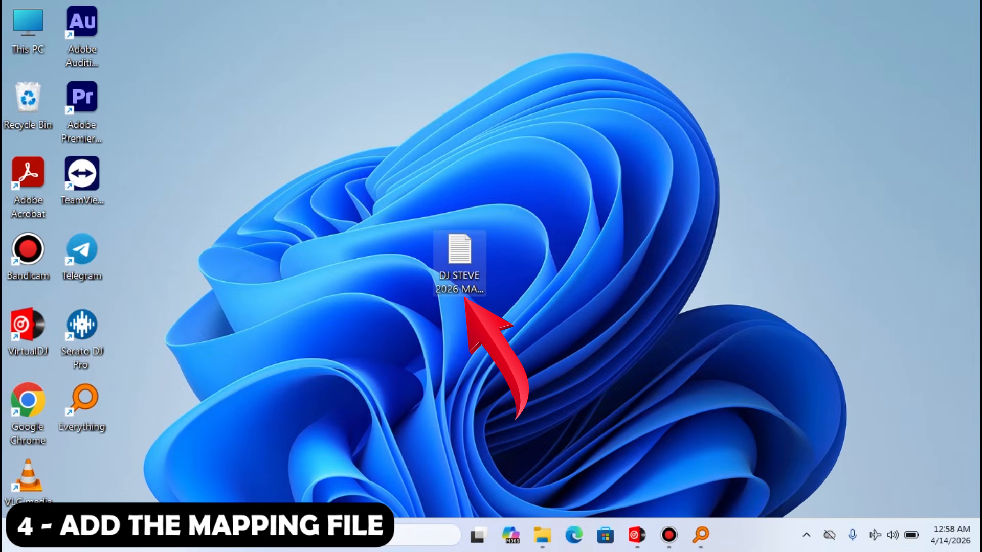
# - Move the DJ STEVE 2026 MAPPINGS.xml file from the desktop into the Mappers folder and close File Explorer
pyautogui.rightClick(465, 261)
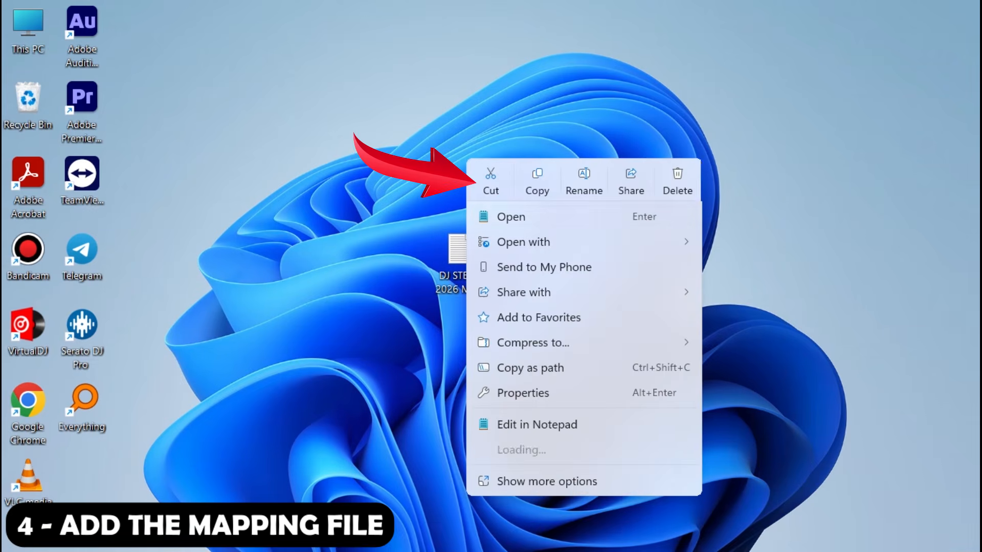
pyautogui.click(491, 181)
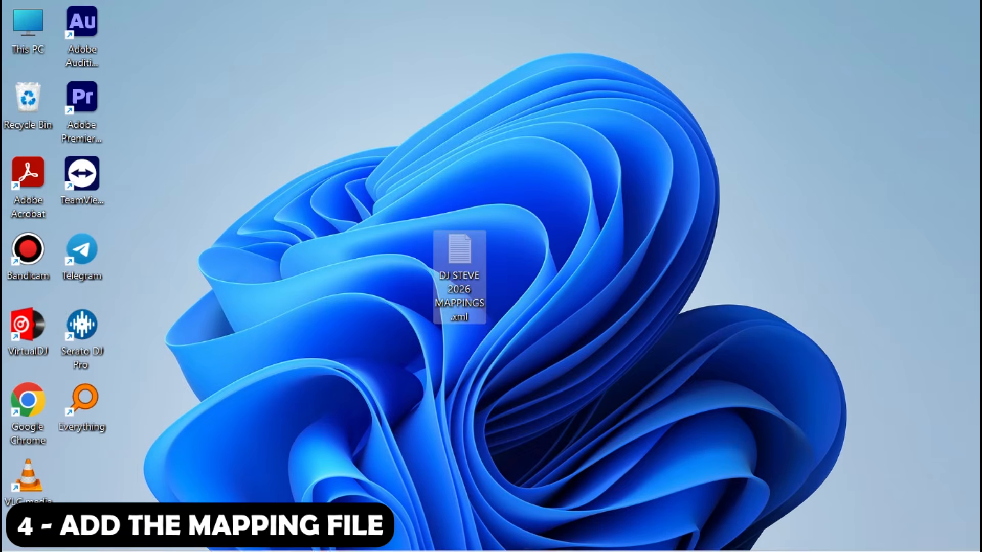
pyautogui.moveTo(636, 550)
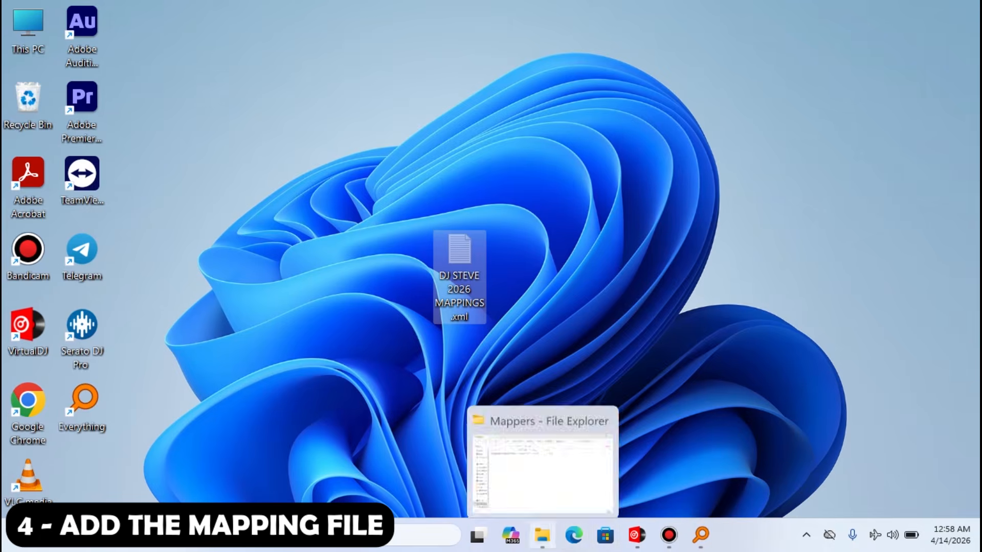
pyautogui.click(543, 536)
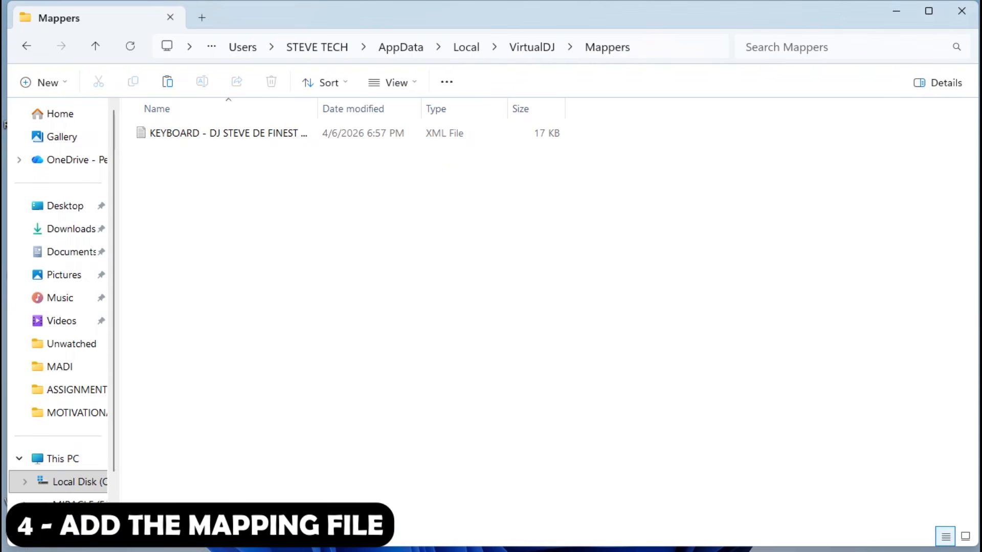
pyautogui.rightClick(251, 229)
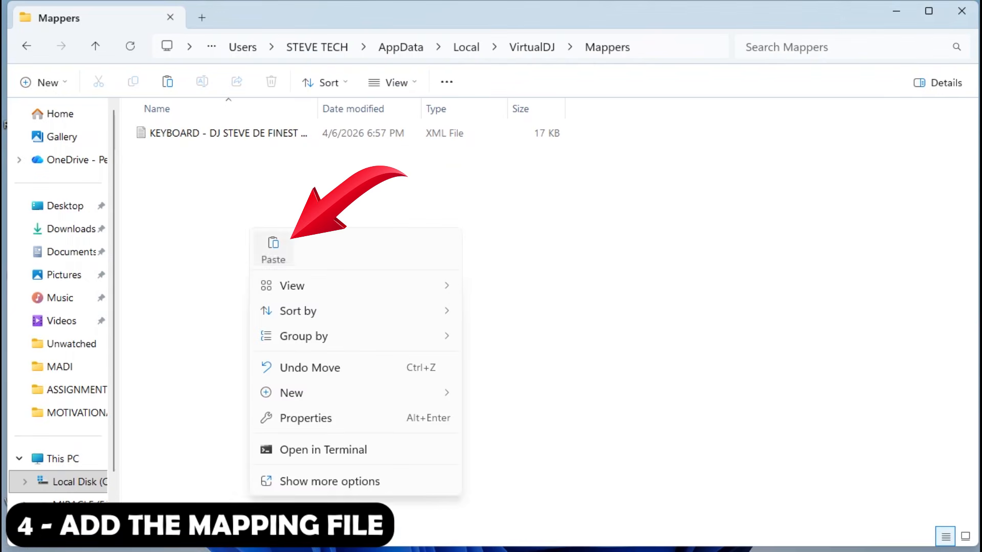
pyautogui.click(273, 249)
pyautogui.click(287, 255)
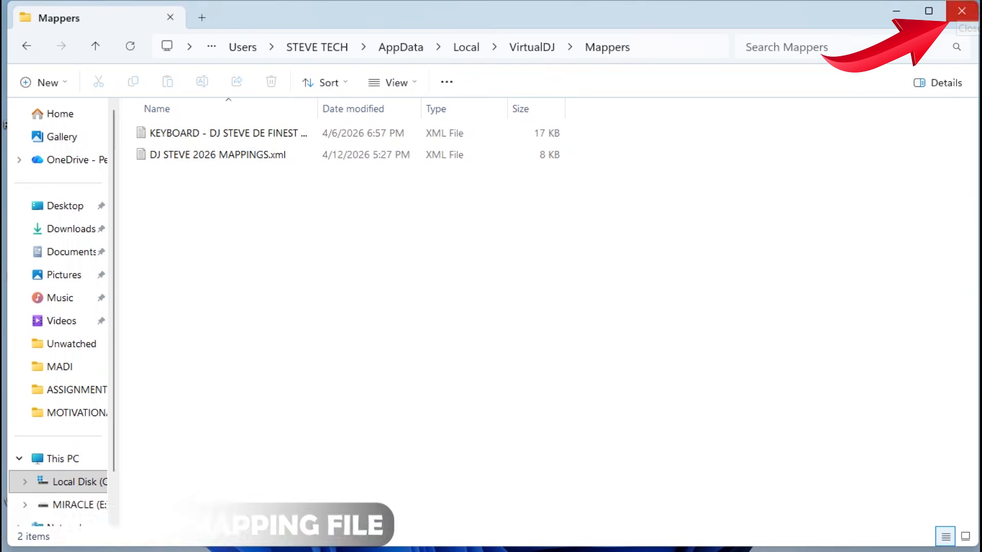
pyautogui.click(962, 11)
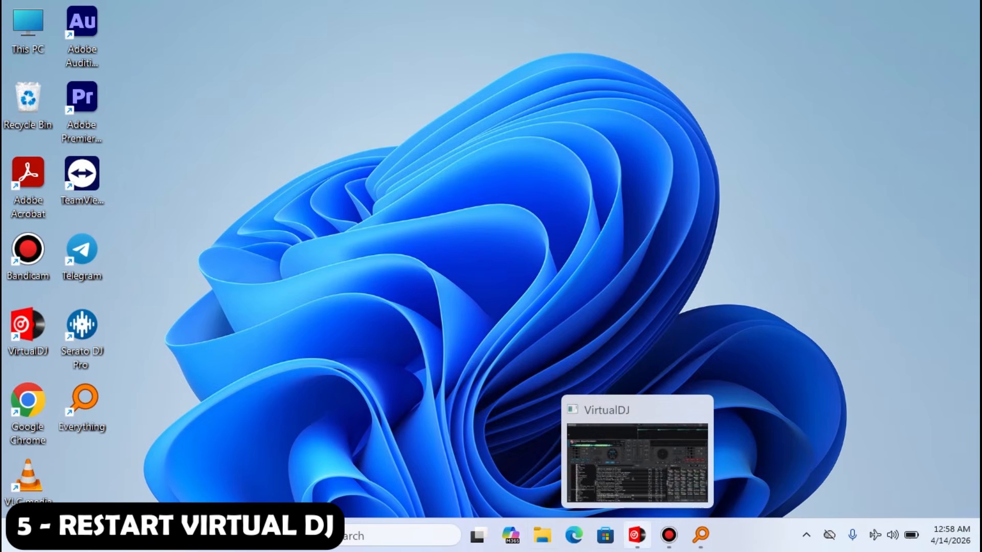
# - Restart VirtualDJ by closing the running session and launching it again from the desktop
pyautogui.click(636, 535)
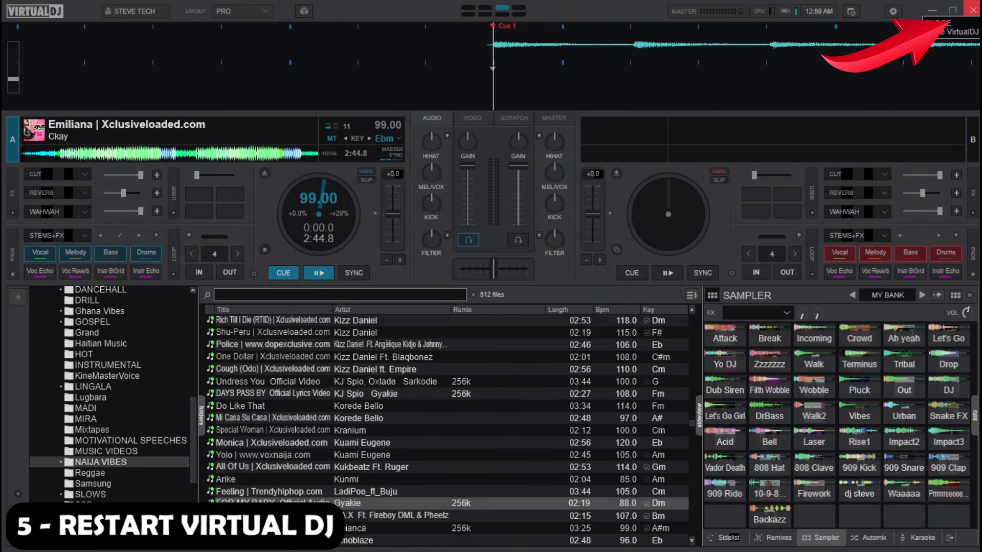
pyautogui.click(972, 11)
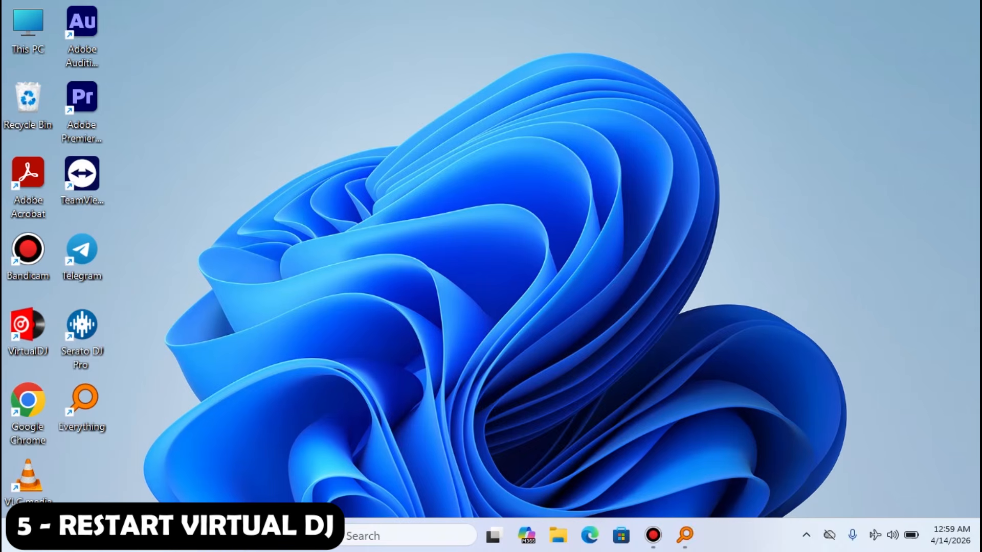
pyautogui.doubleClick(28, 330)
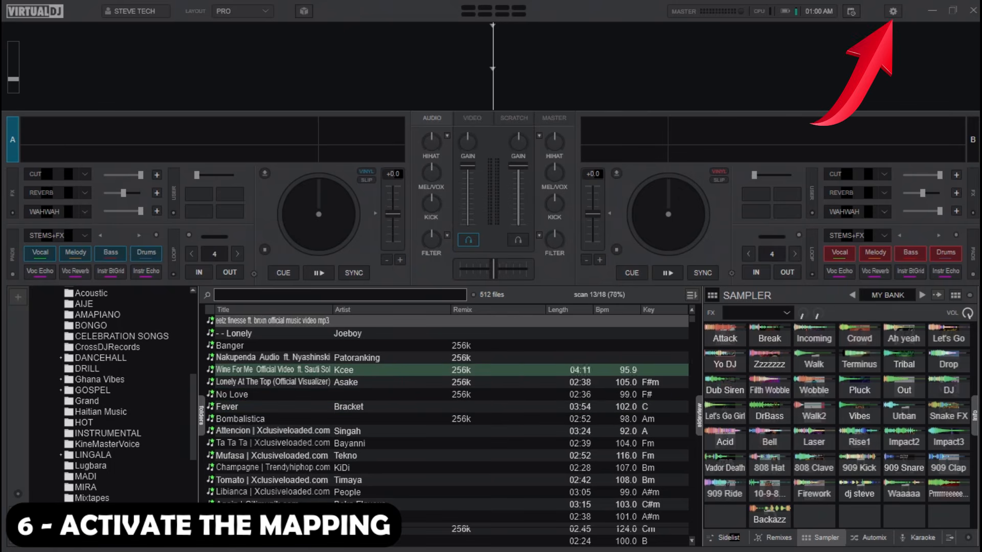
# - Set the keyboard controller's mapping to DJ STEVE 2026 MAPPINGS in the settings and close them
pyautogui.click(892, 11)
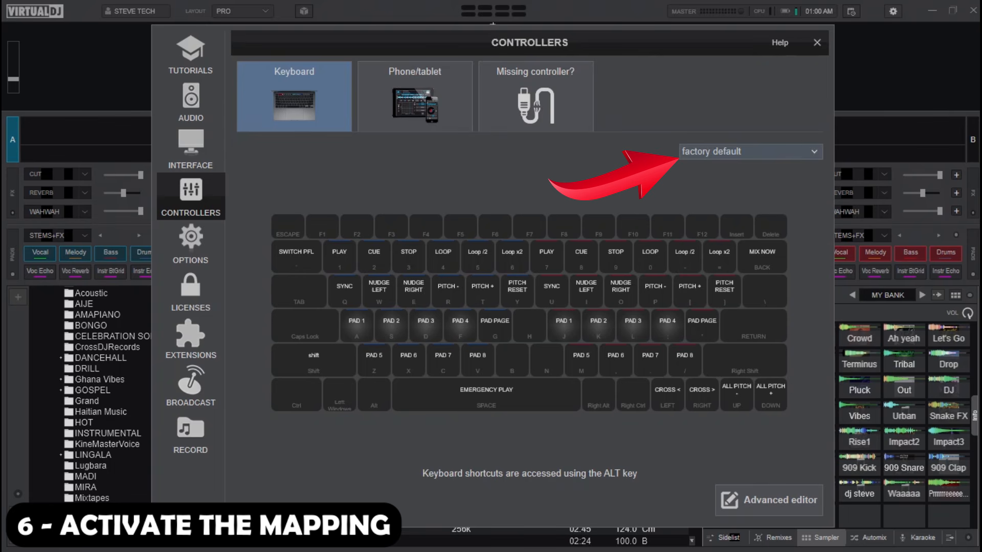
pyautogui.click(750, 152)
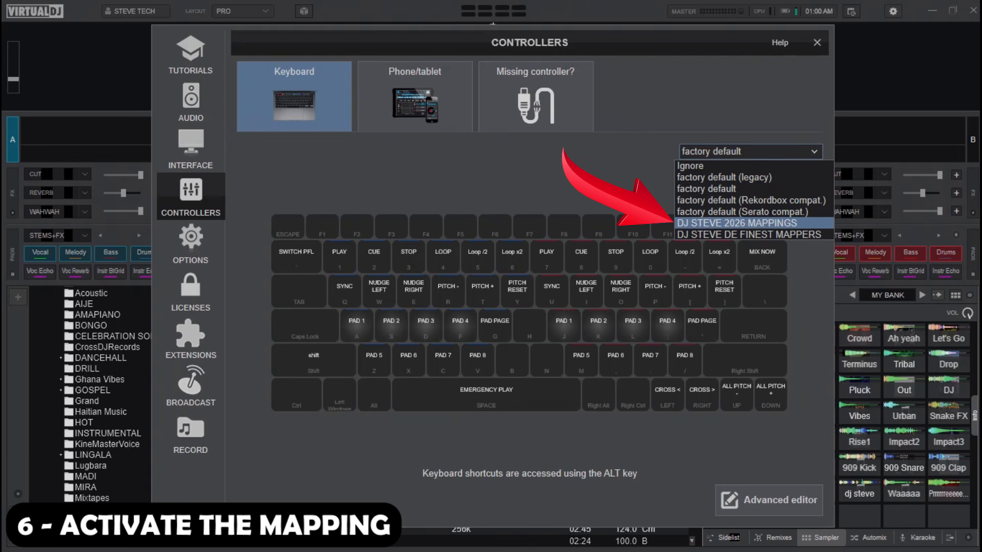
pyautogui.click(736, 223)
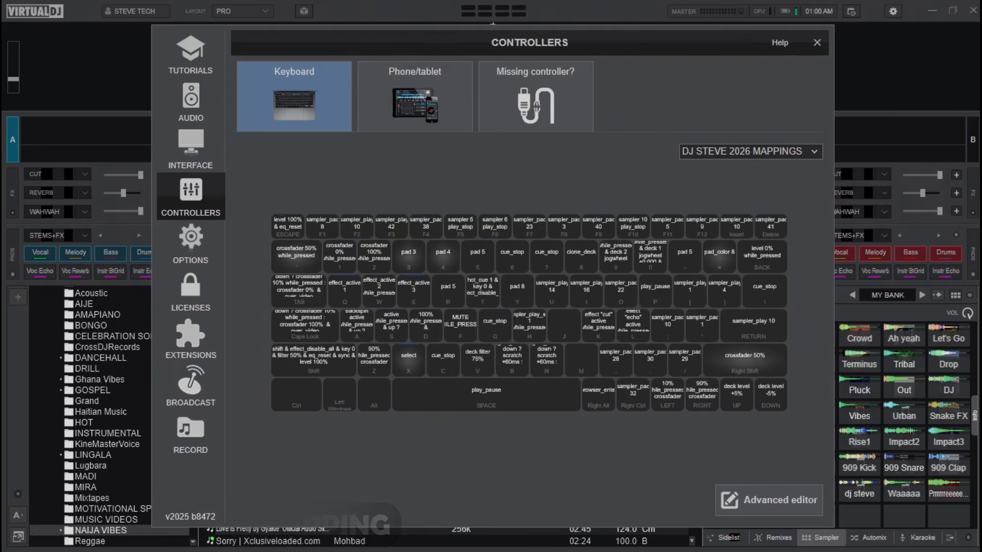
pyautogui.click(817, 43)
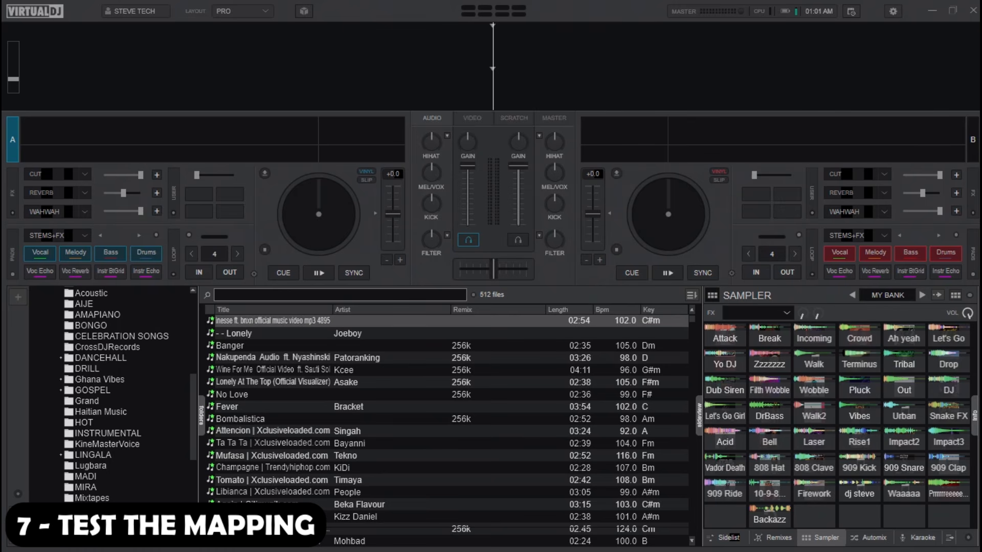
# - Search the track list for "emil", load the Emiliana track onto deck A and clear the search
pyautogui.write('emil')
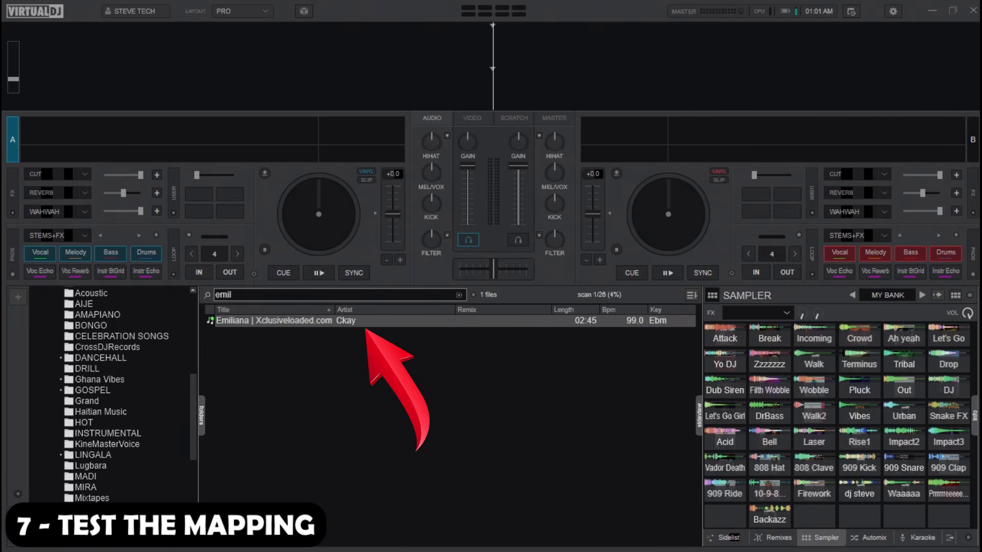
pyautogui.moveTo(277, 321); pyautogui.dragTo(268, 228)
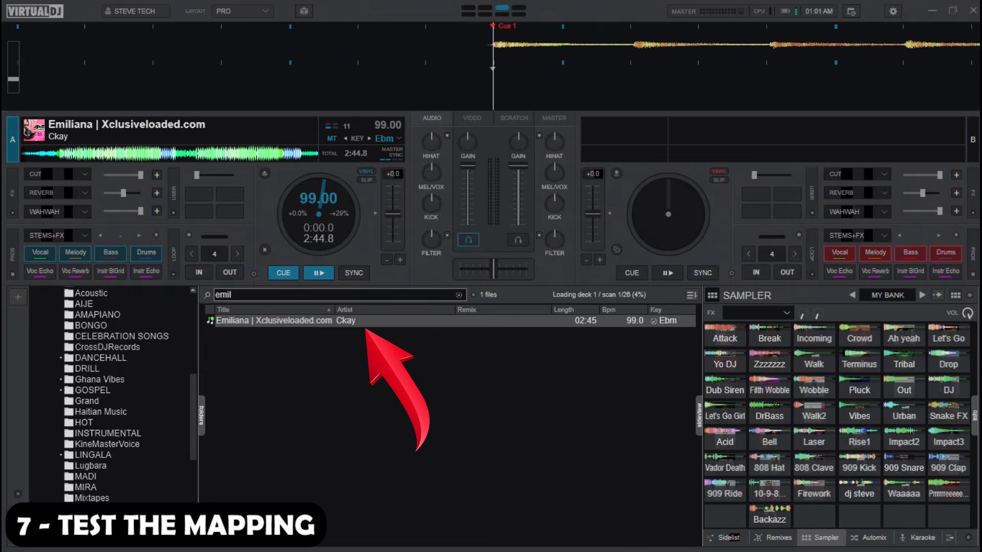
pyautogui.press('Escape')
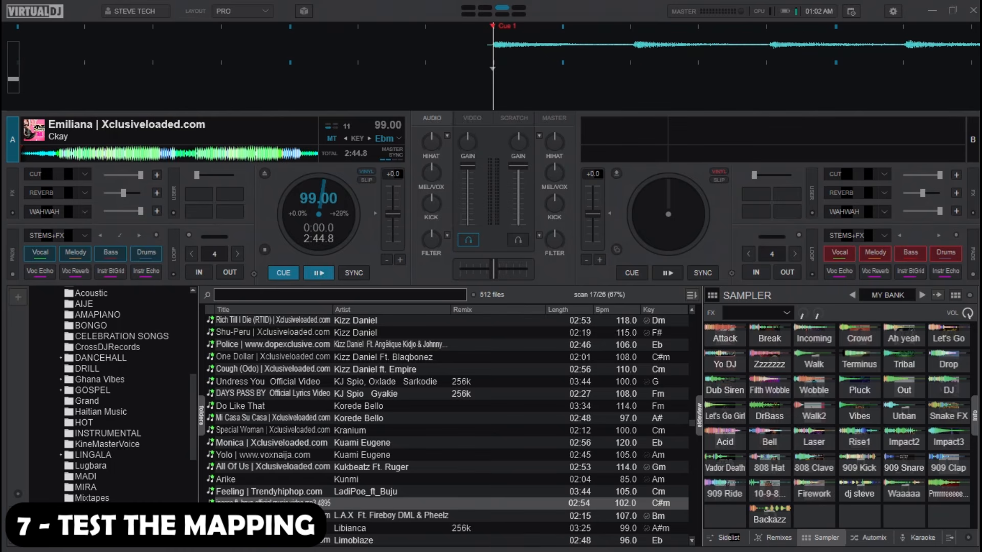
# - Test the keyboard mapping by repeatedly starting the Emiliana track on deck A and stopping it back at its cue point
pyautogui.press('space')
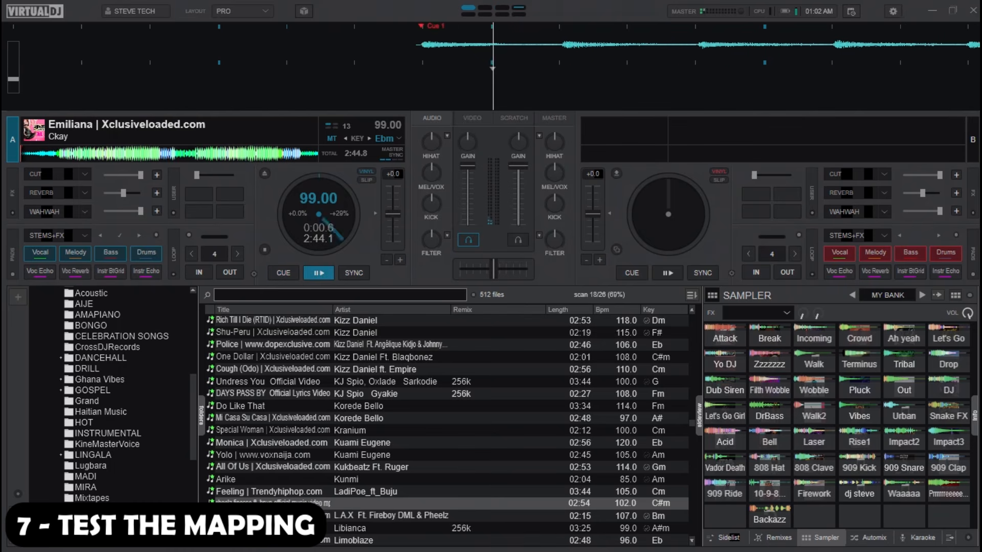
pyautogui.press('c')
pyautogui.press('space')
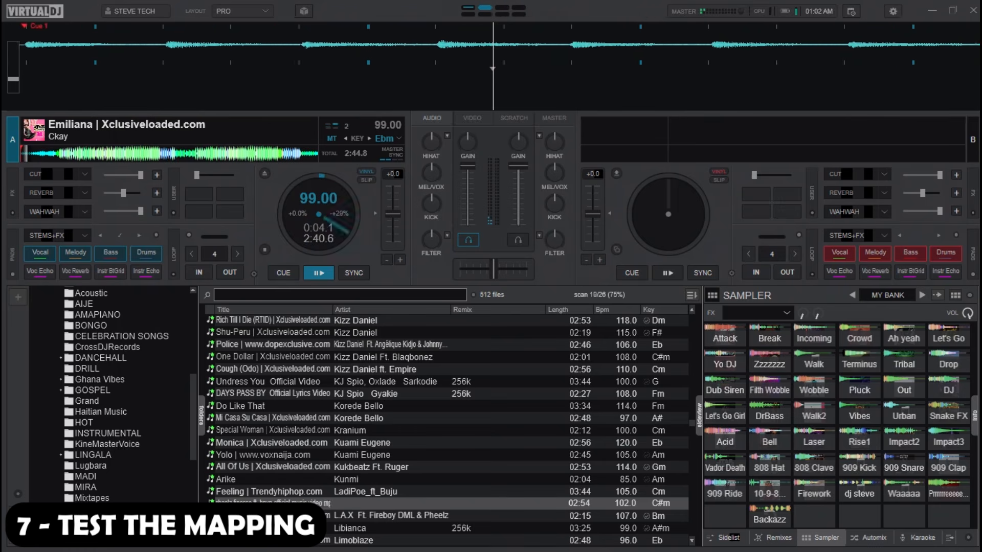
pyautogui.press('c')
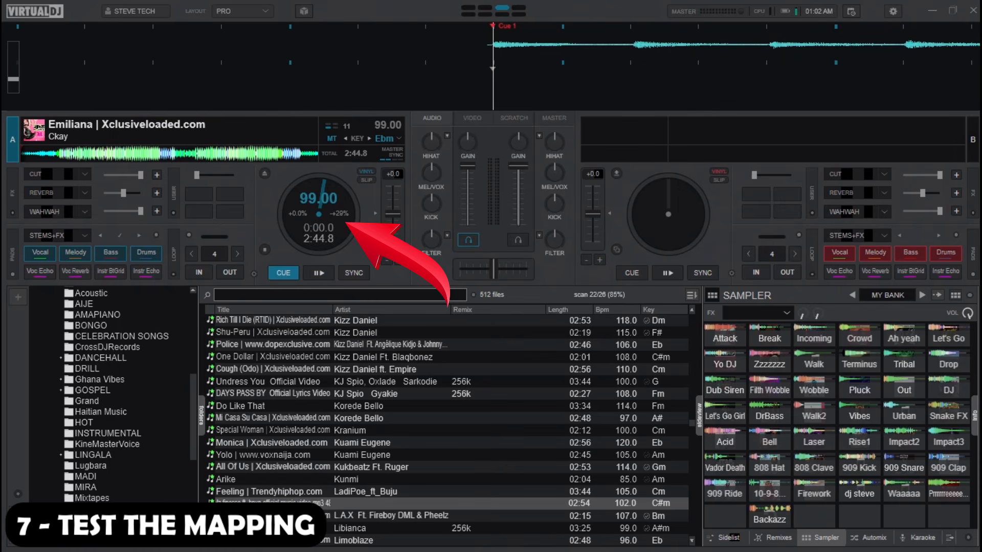
pyautogui.press('space')
pyautogui.press('c')
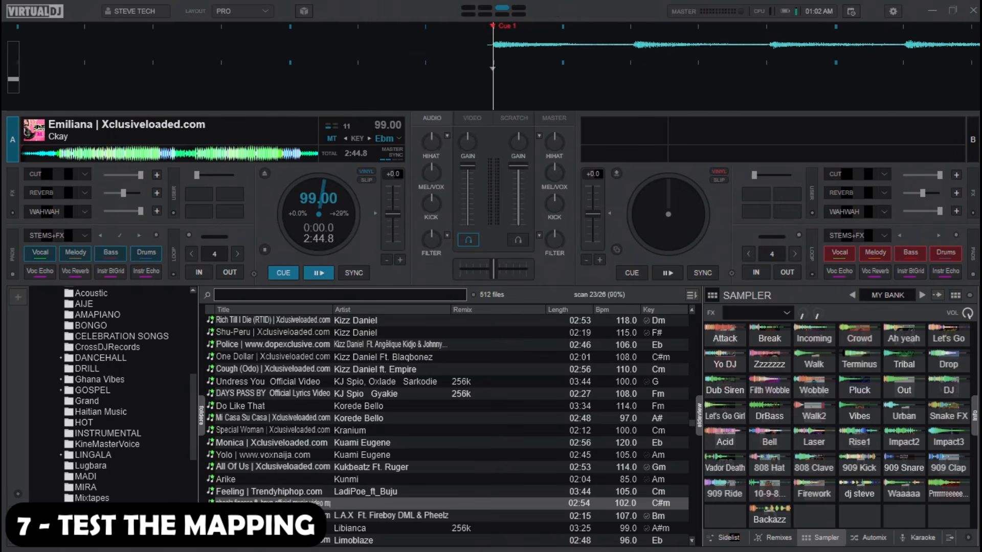